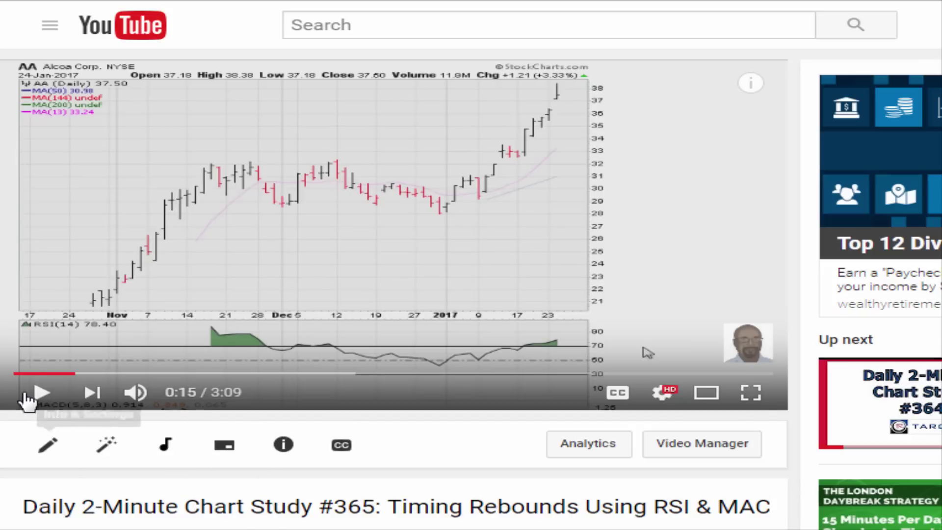
- Play the chart study video about timing rebounds with RSI and MACD, and draw an arrow towards its title
click(39, 392)
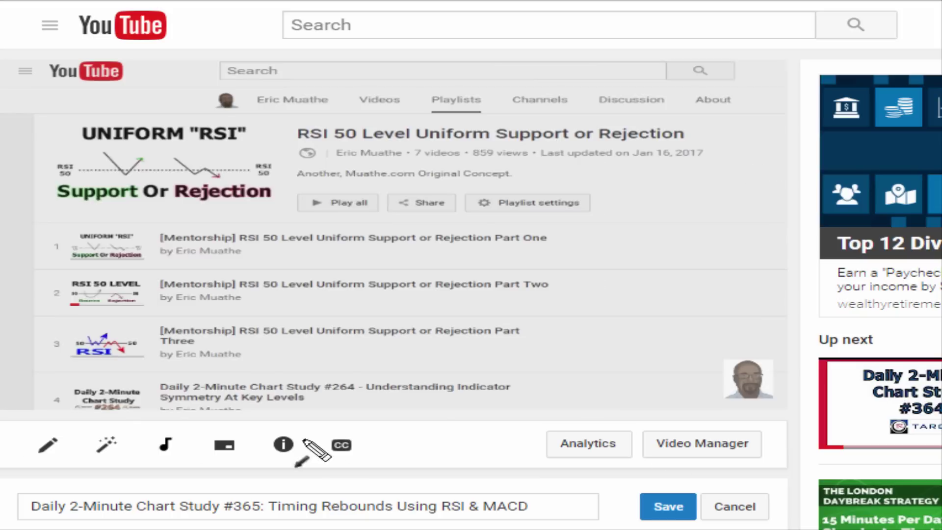
mouse_move(498, 392)
mouse_down()
mouse_move(414, 489)
mouse_move(395, 487)
mouse_up()
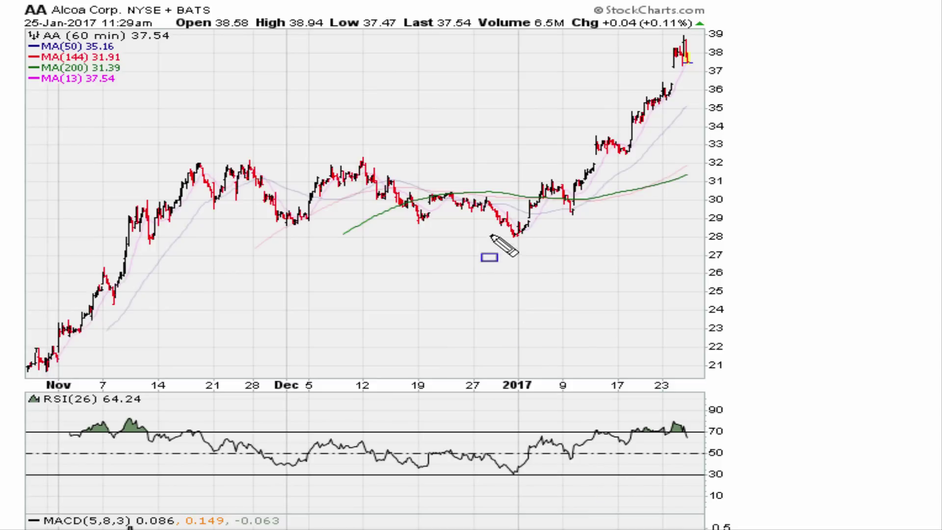
- Draw blue boxes around the early-January price breakout and pullback near 29–30, plus a black arrow rising alongside the rally
mouse_move(519, 198)
mouse_down()
mouse_move(540, 216)
mouse_move(587, 223)
mouse_move(689, 130)
mouse_move(706, 96)
mouse_up()
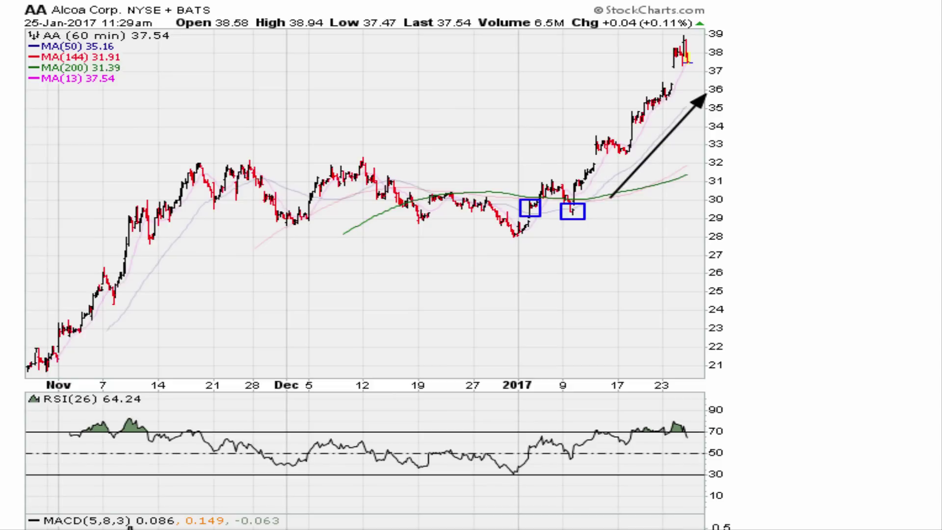
- Handwrite RSI "26" and "14" in black above the price bars, and clear all annotations from the chart
mouse_move(318, 77)
mouse_down()
mouse_move(317, 99)
mouse_move(313, 84)
mouse_move(357, 66)
mouse_move(375, 93)
mouse_up()
mouse_move(400, 49)
mouse_down()
mouse_move(403, 143)
mouse_move(431, 155)
mouse_up()
drag(464, 100, 444, 133)
mouse_move(474, 72)
mouse_down()
mouse_move(475, 97)
mouse_move(488, 99)
mouse_move(480, 97)
mouse_up()
mouse_move(338, 117)
mouse_down()
mouse_move(353, 131)
mouse_move(364, 126)
mouse_up()
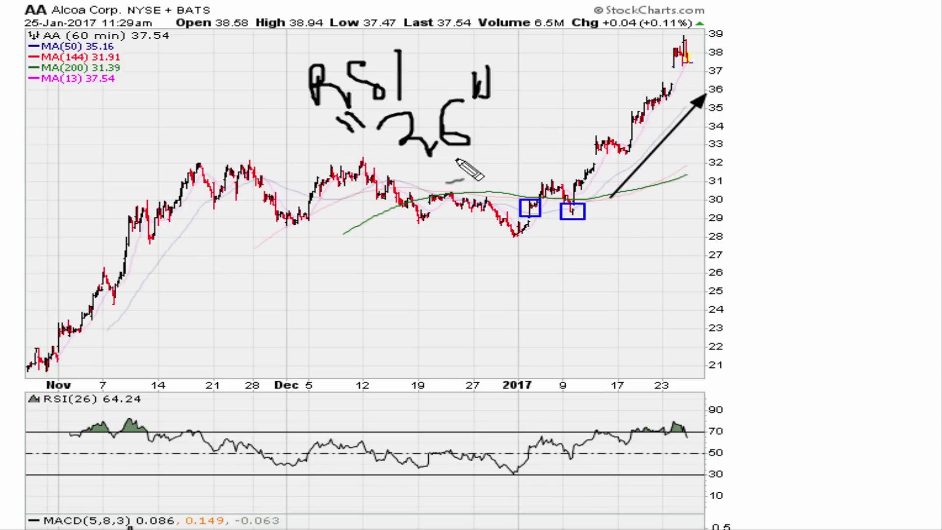
drag(537, 97, 542, 136)
mouse_move(564, 93)
mouse_down()
mouse_move(595, 123)
mouse_move(589, 152)
mouse_up()
mouse_move(510, 81)
mouse_down()
mouse_move(526, 100)
mouse_move(538, 92)
mouse_up()
mouse_move(588, 65)
mouse_down()
mouse_move(590, 84)
mouse_move(606, 83)
mouse_up()
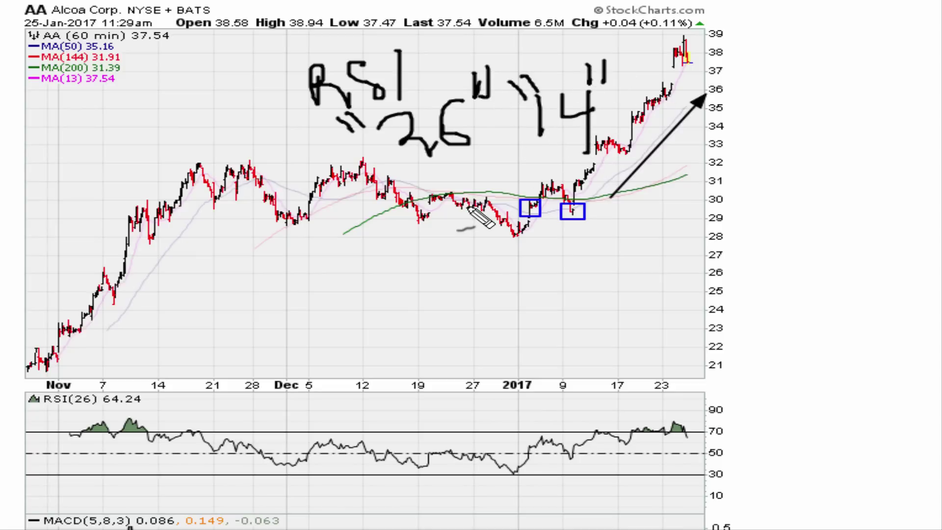
key(e)
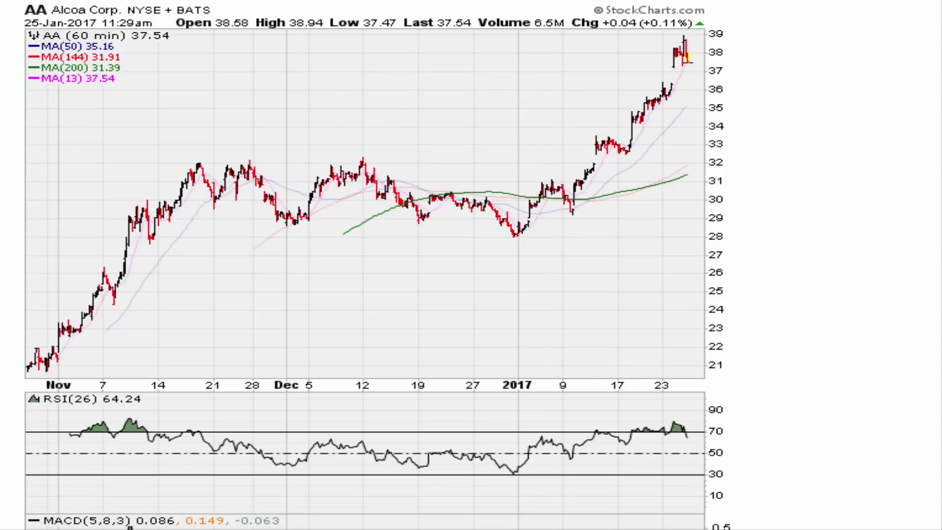
- Box the two early-January price areas in blue and draw a descending RSI trendline from the November peak, with boxes at its touch points
mouse_move(518, 203)
mouse_down()
mouse_move(539, 221)
mouse_move(585, 222)
mouse_up()
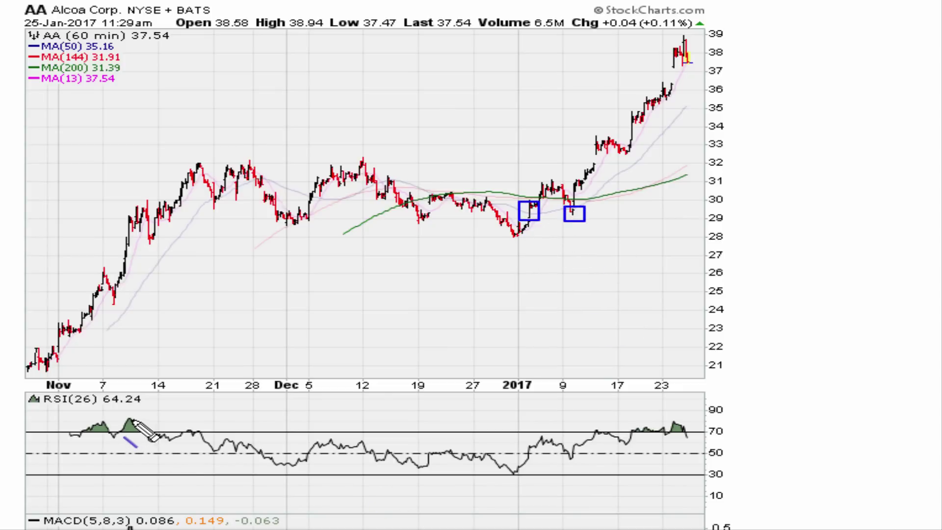
drag(131, 421, 537, 458)
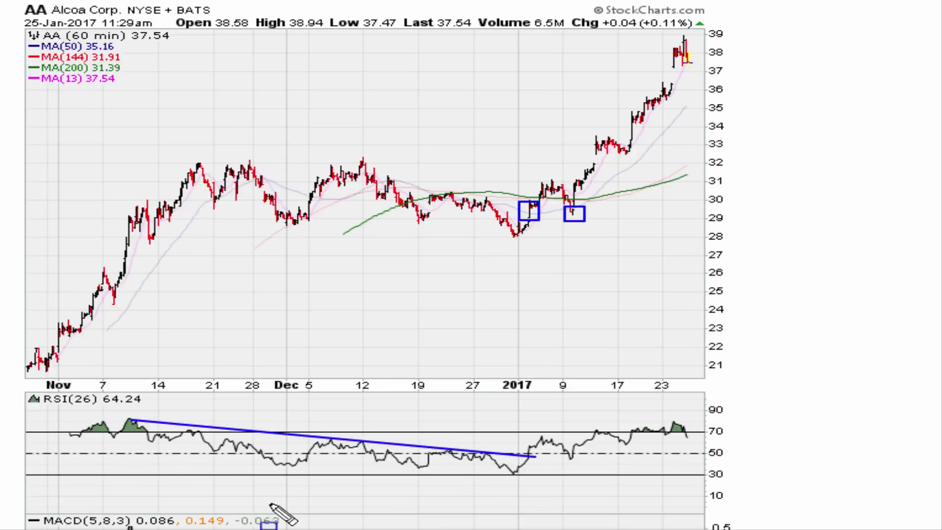
drag(125, 416, 136, 422)
drag(325, 434, 364, 445)
drag(441, 445, 488, 457)
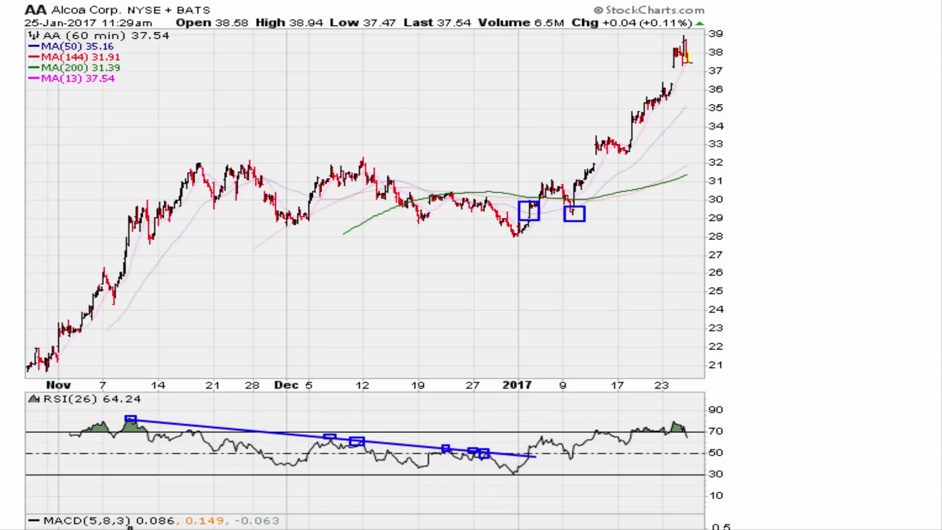
- Draw blue arrows pointing at the RSI trendline breakout and at the first boxed price area
drag(496, 430, 525, 450)
drag(500, 183, 524, 206)
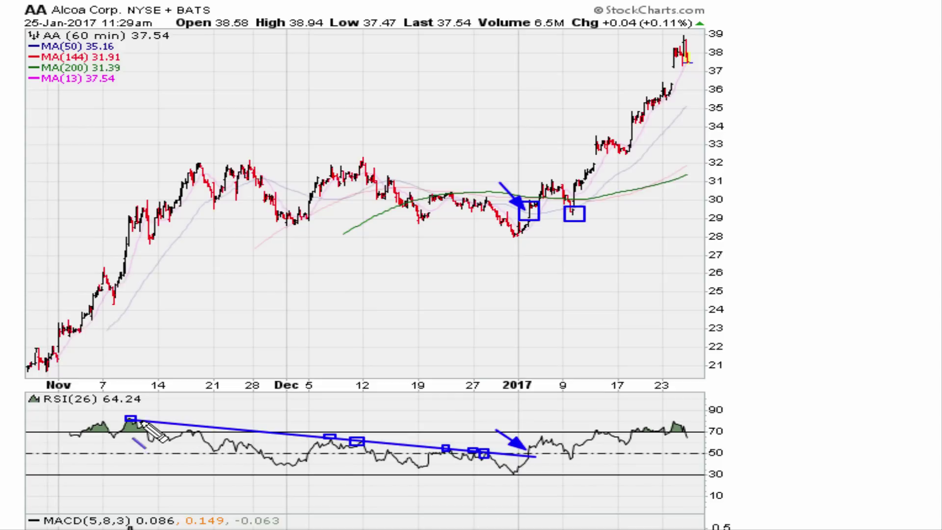
- Extend the RSI trendline past 17 January, mark its retest and the second price box with blue arrows, and clear the annotations
drag(131, 420, 672, 470)
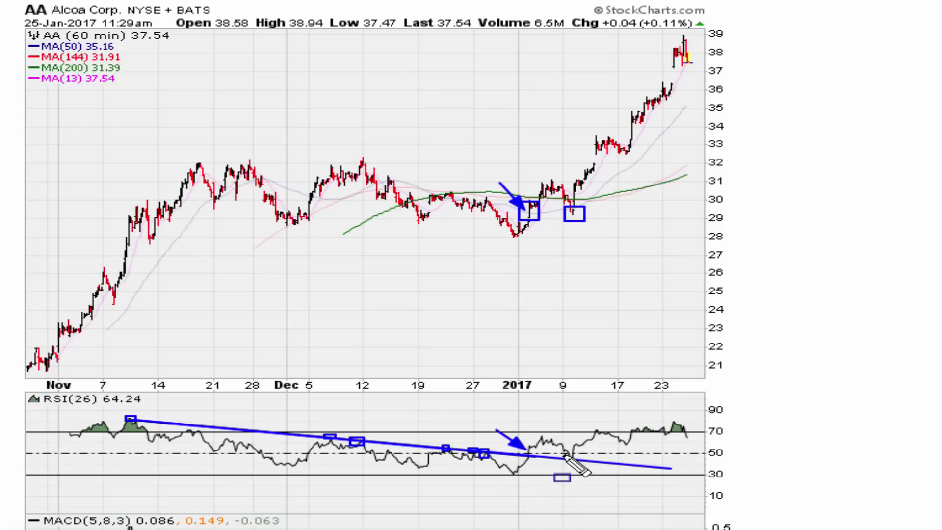
drag(563, 455, 582, 463)
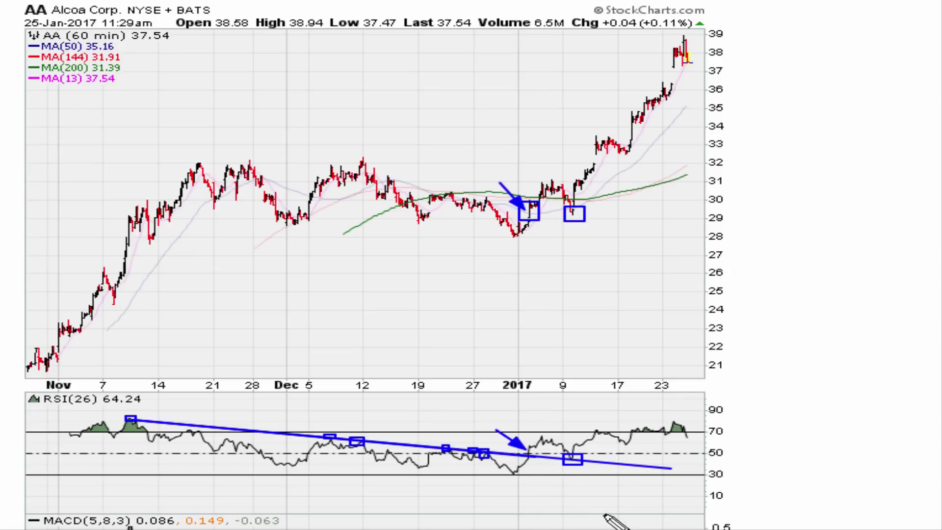
drag(543, 492, 567, 464)
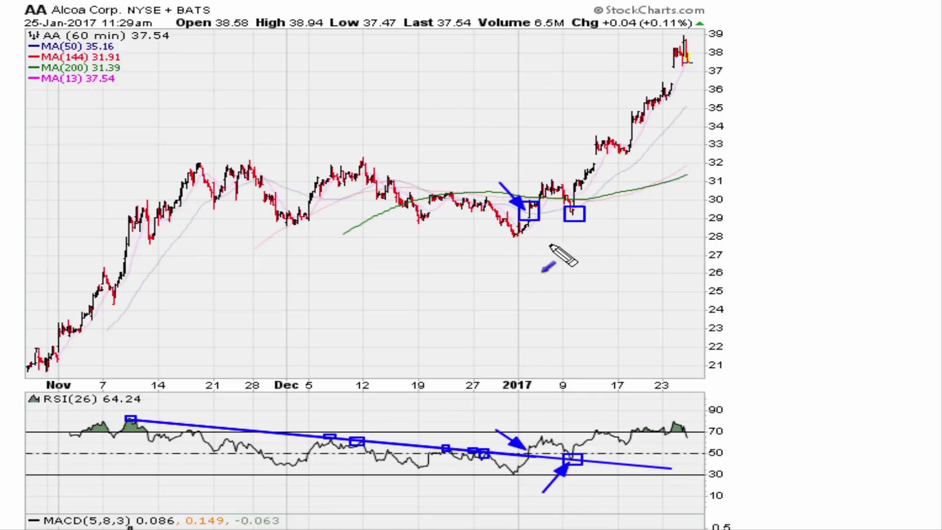
drag(550, 250, 567, 219)
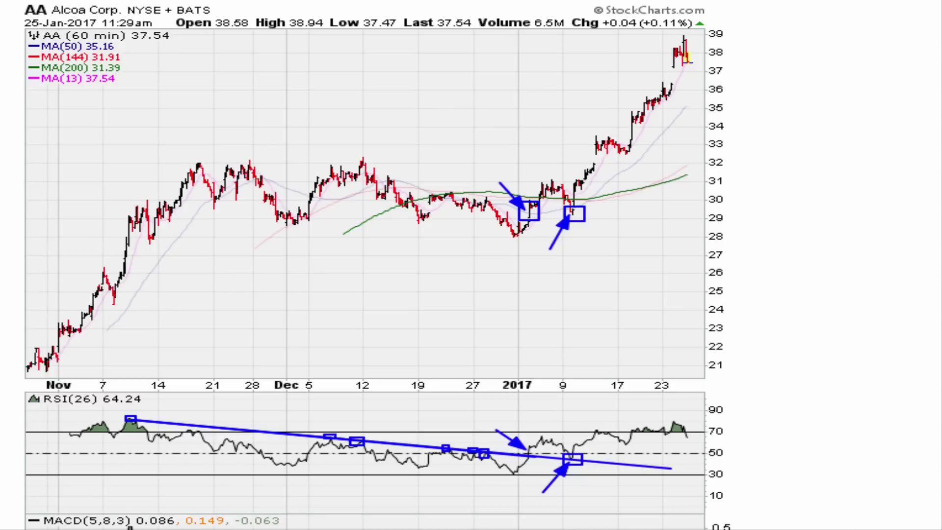
key(Escape)
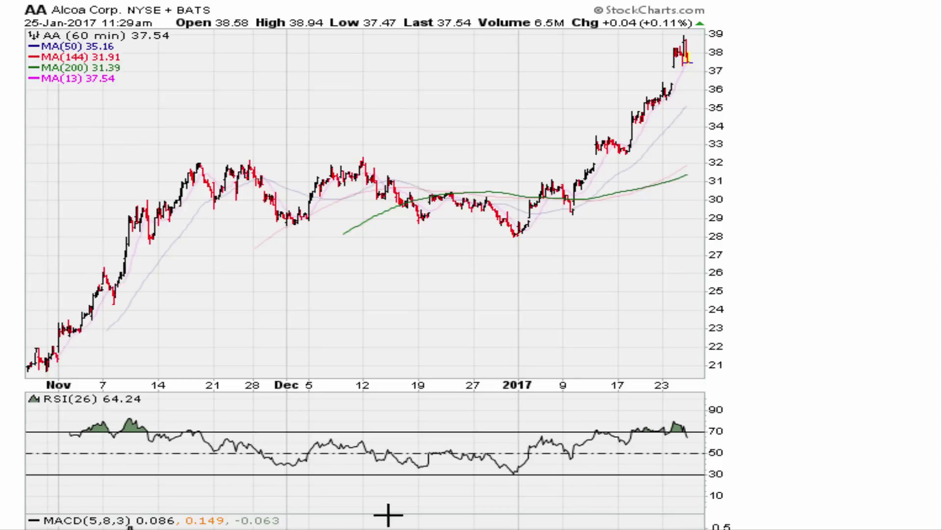
- Draw a black descending RSI trendline, box its breakout and the matching price area, and sketch a rising path above the price
drag(126, 419, 535, 461)
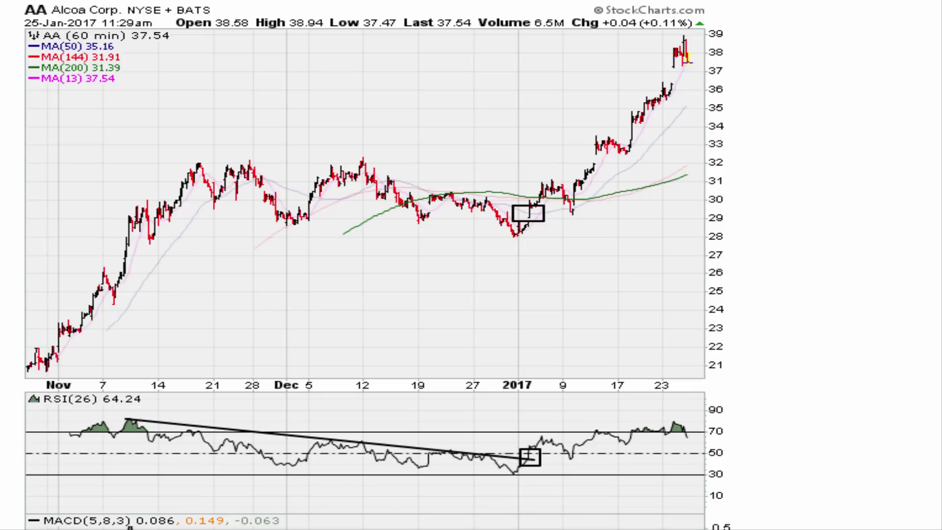
mouse_move(519, 201)
mouse_down()
mouse_move(535, 156)
mouse_move(606, 97)
mouse_up()
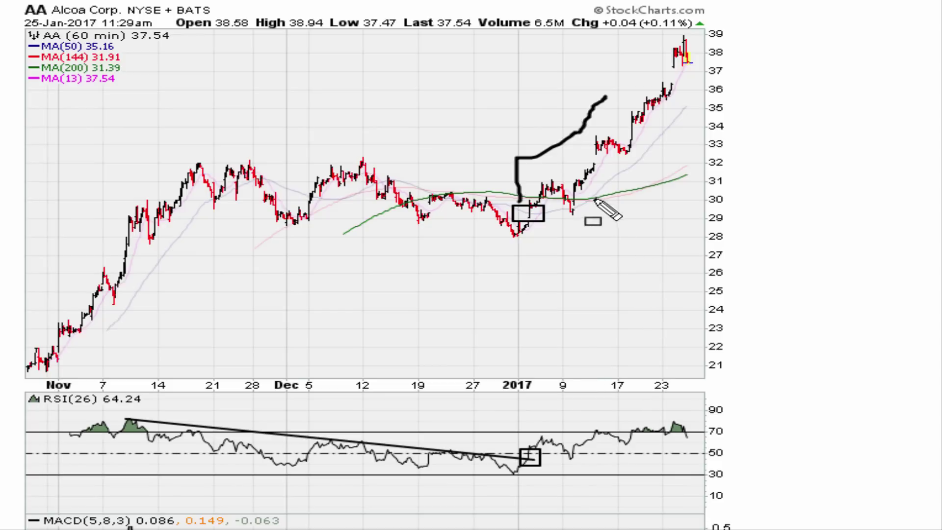
- Box the second January price dip in black and draw a horizontal line across the RSI from its boxed breakout just below 50
drag(559, 203, 591, 220)
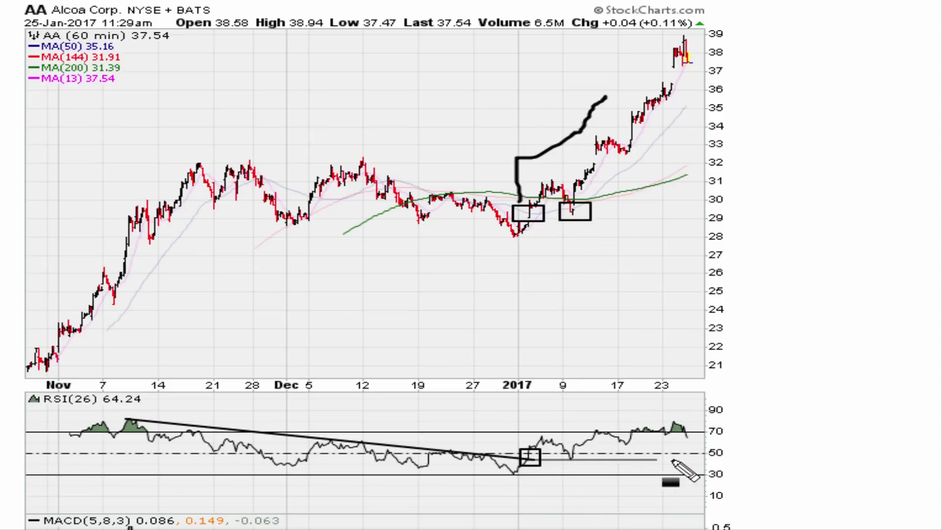
drag(527, 458, 714, 458)
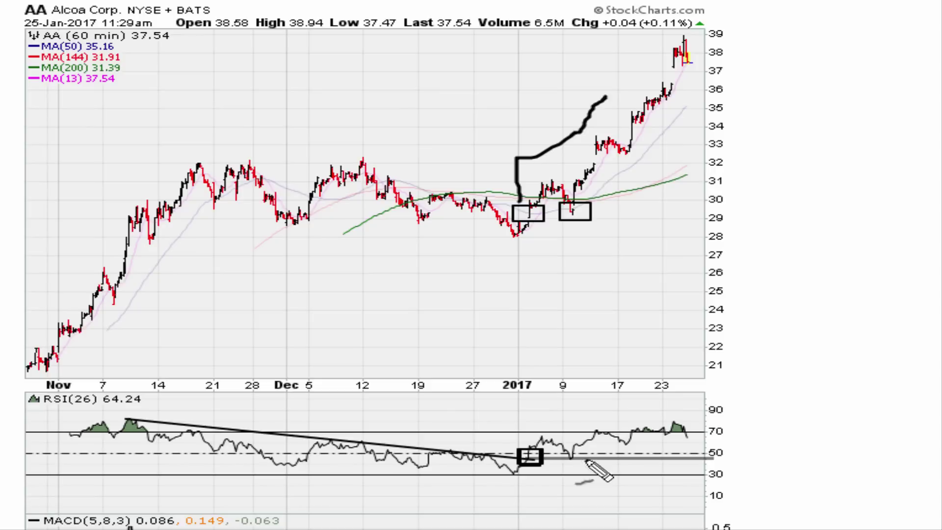
- Handwrite UNIFORMITY in black below the January price bars and underline its middle letters
drag(455, 310, 484, 323)
click(510, 338)
drag(509, 362, 553, 361)
drag(550, 318, 570, 367)
drag(577, 332, 589, 360)
mouse_move(601, 339)
mouse_down()
mouse_move(605, 357)
mouse_move(639, 308)
mouse_move(638, 329)
mouse_move(685, 321)
mouse_move(721, 349)
mouse_move(748, 319)
mouse_move(775, 340)
mouse_move(801, 310)
mouse_move(810, 314)
mouse_move(828, 280)
mouse_move(834, 377)
mouse_move(809, 374)
mouse_up()
mouse_move(620, 365)
mouse_down()
mouse_move(658, 378)
mouse_move(691, 359)
mouse_up()
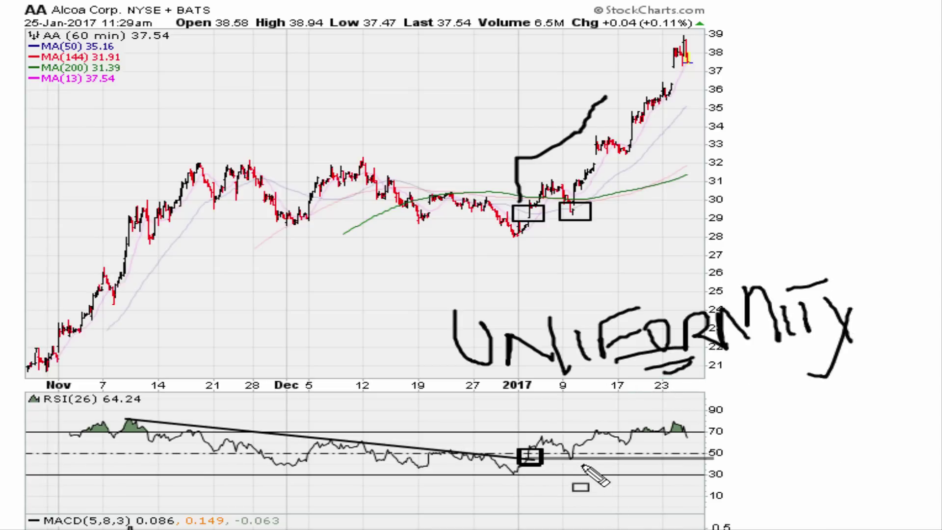
- Box the RSI pullback on the horizontal line and its matching price dip, and sketch a freehand arrow rising from the dip
drag(561, 454, 585, 465)
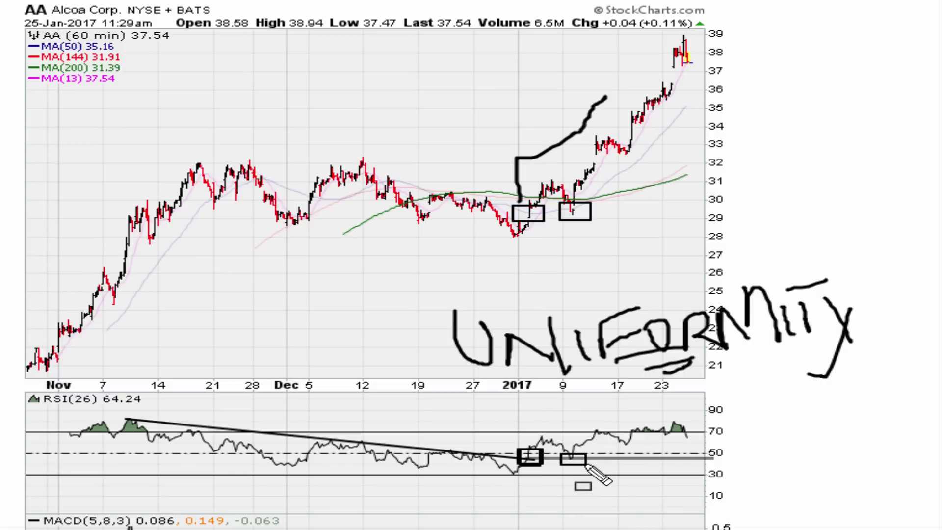
drag(560, 203, 592, 220)
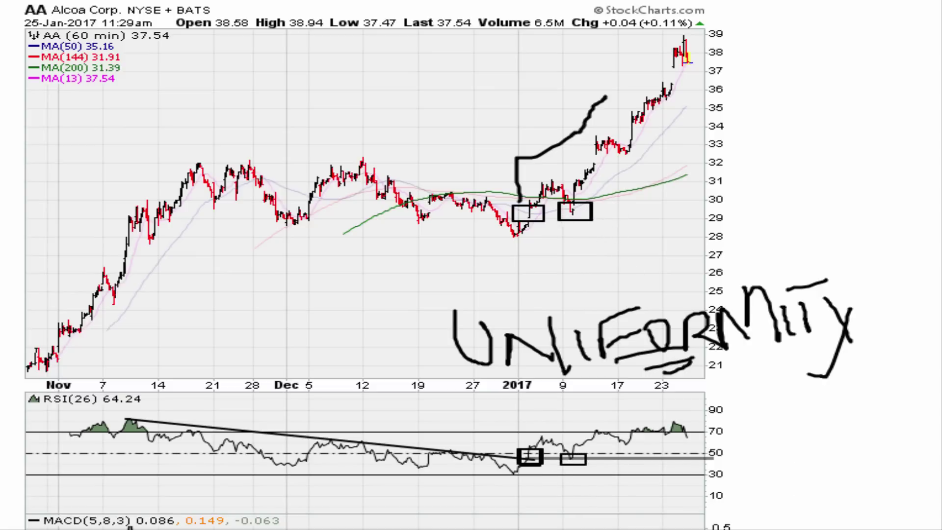
mouse_move(584, 206)
mouse_down()
mouse_move(660, 174)
mouse_move(687, 118)
mouse_move(686, 95)
mouse_move(672, 109)
mouse_up()
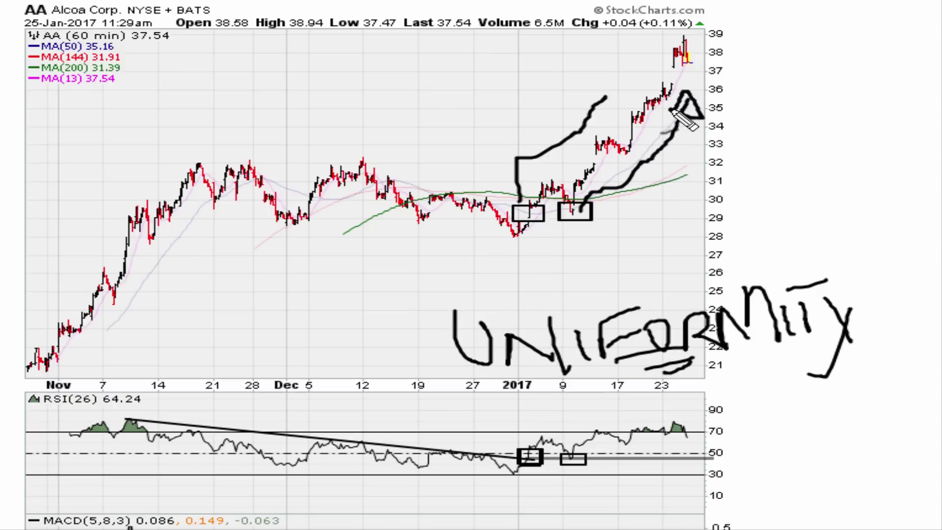
- Retrace the two boxed January price areas and add more underlining beneath UNIFORMITY
drag(583, 225, 598, 221)
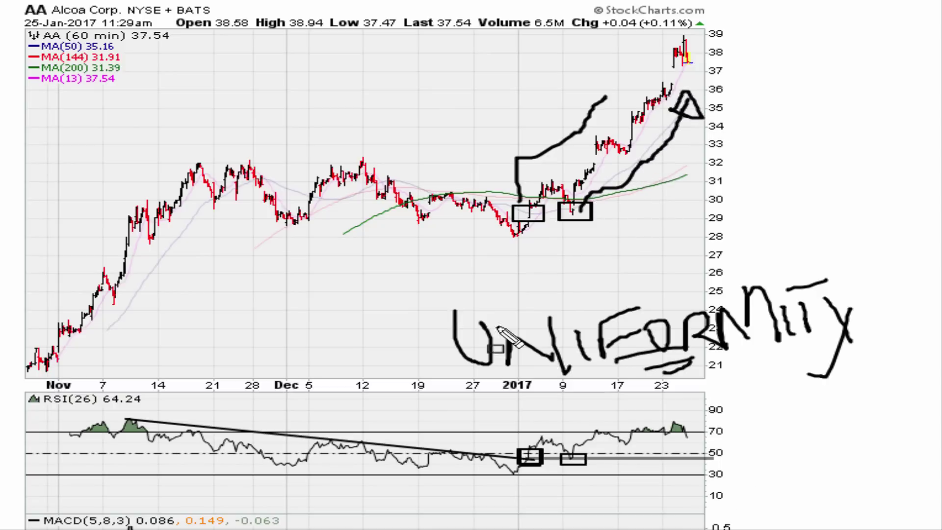
mouse_move(512, 206)
mouse_down()
mouse_move(543, 221)
mouse_move(588, 223)
mouse_up()
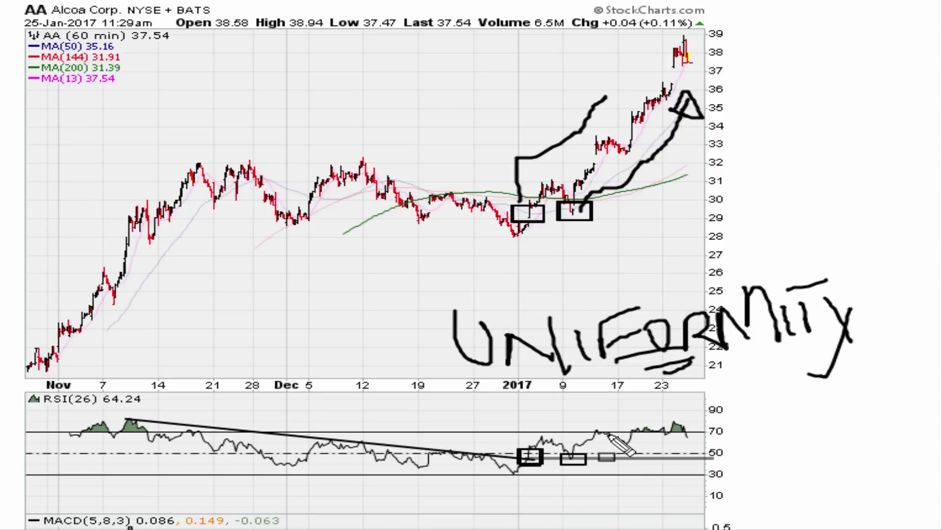
mouse_move(677, 379)
mouse_down()
mouse_move(692, 373)
mouse_move(694, 387)
mouse_up()
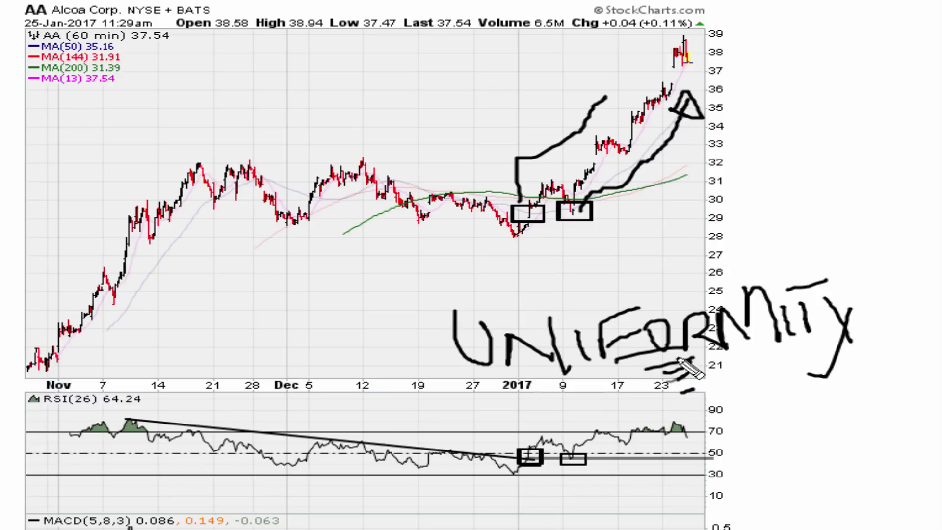